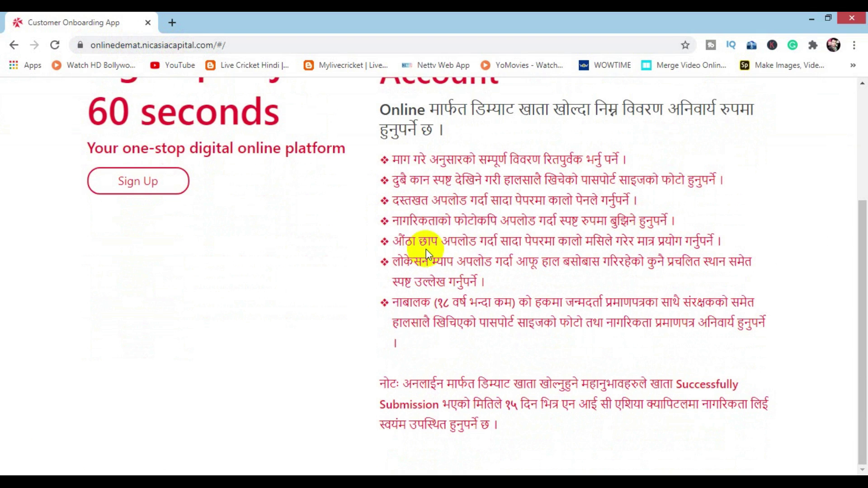
Step: Highlight the thumbprint and location map requirements and place the files folder beside them
left_click_drag(394, 242, 664, 244)
left_click_drag(403, 262, 508, 281)
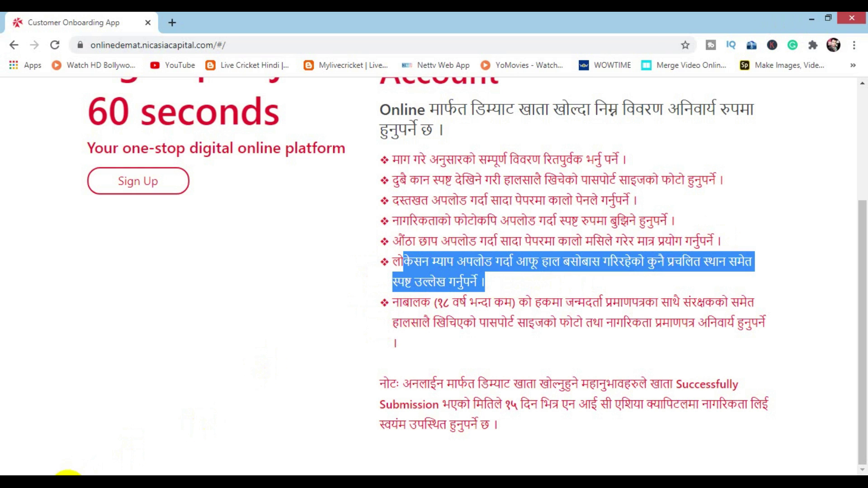
left_click(74, 472)
left_click_drag(399, 63, 141, 109)
left_click_drag(404, 220, 286, 219)
left_click_drag(172, 108, 273, 97)
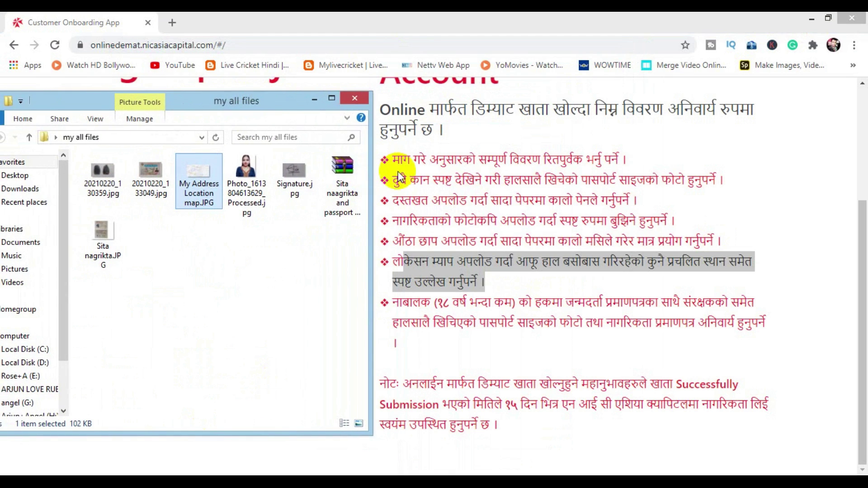
Step: Highlight the passport-size photo, signature and thumbprint upload requirements
left_click_drag(391, 181, 585, 178)
mouse_move(393, 203)
left_mouse_down()
mouse_move(500, 200)
mouse_move(397, 217)
left_mouse_up()
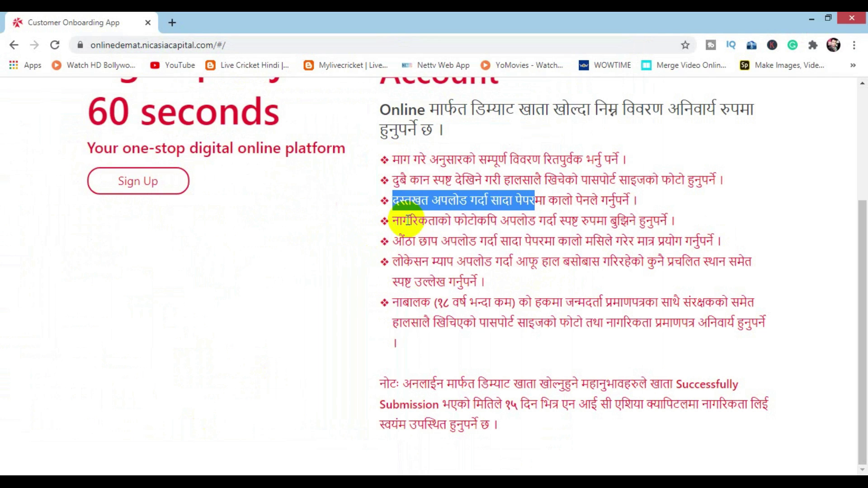
left_click_drag(508, 221, 407, 220)
left_click_drag(510, 241, 562, 277)
Step: Highlight the note's 15-day deadline and citizenship lines, then start a new account sign-up
key("alt+Tab")
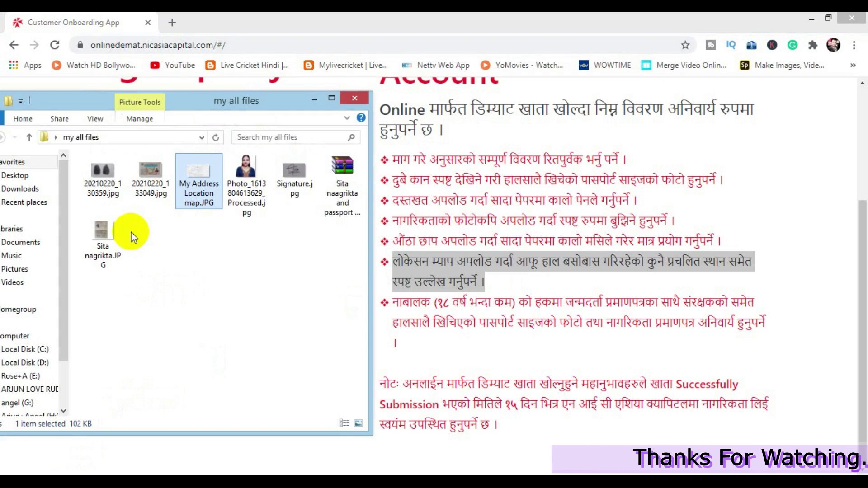
left_click_drag(403, 383, 740, 384)
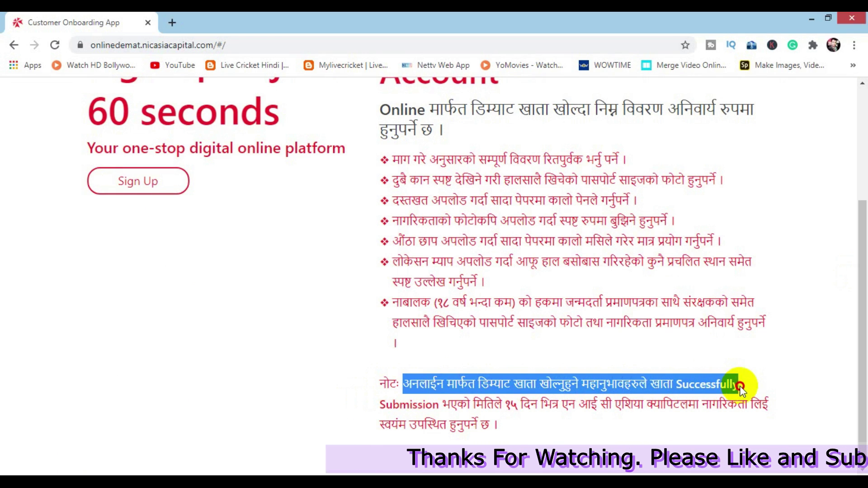
left_click_drag(503, 406, 764, 405)
left_click(707, 408)
left_click_drag(703, 406, 770, 404)
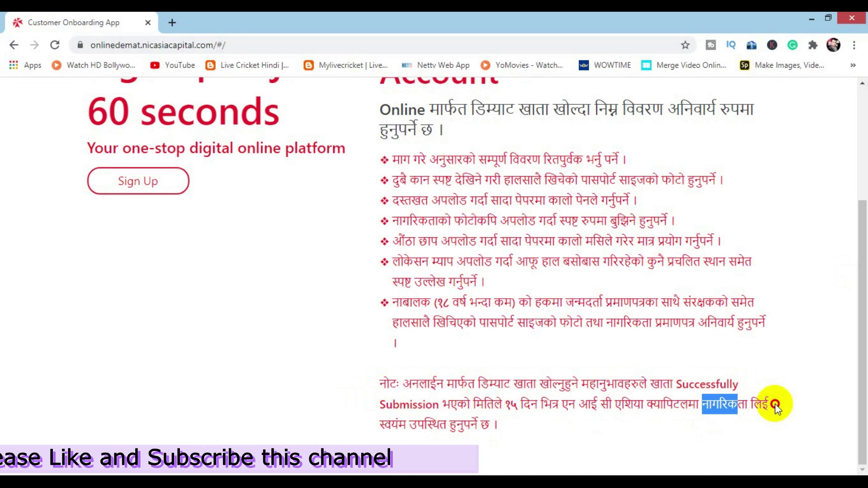
left_click(498, 427)
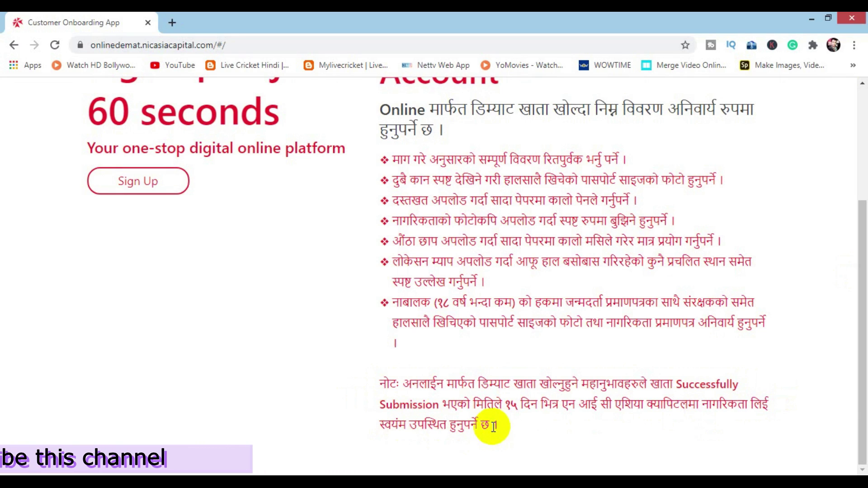
left_click_drag(379, 424, 497, 427)
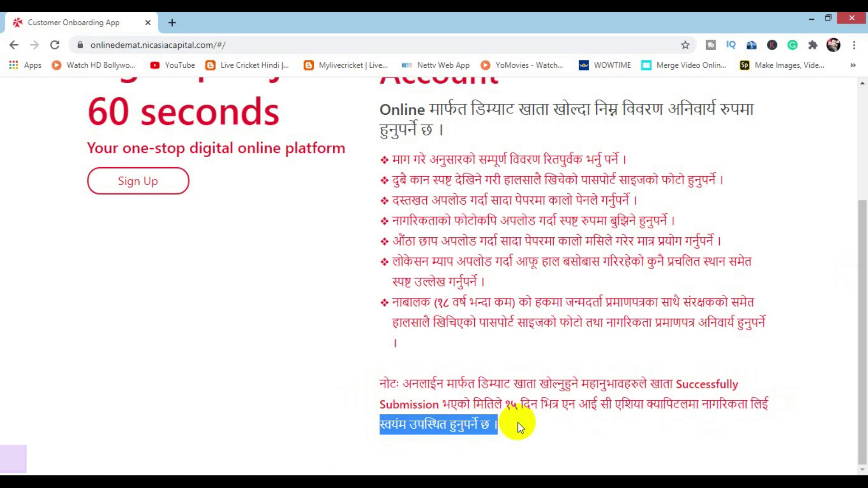
left_click(516, 423)
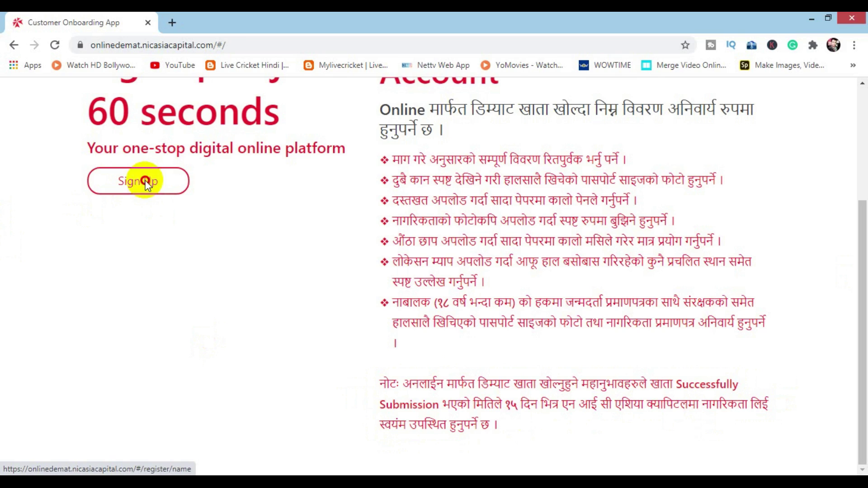
left_click(146, 184)
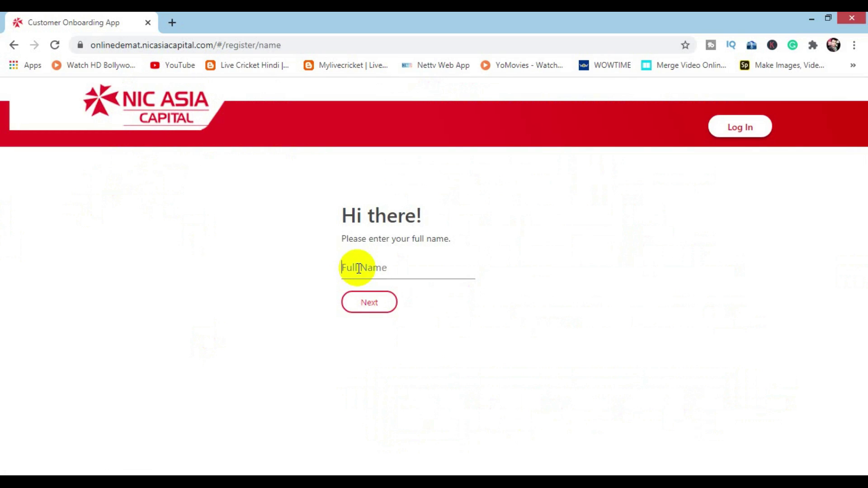
Step: Enter the applicant's full name and continue to the contact details
left_click(359, 269)
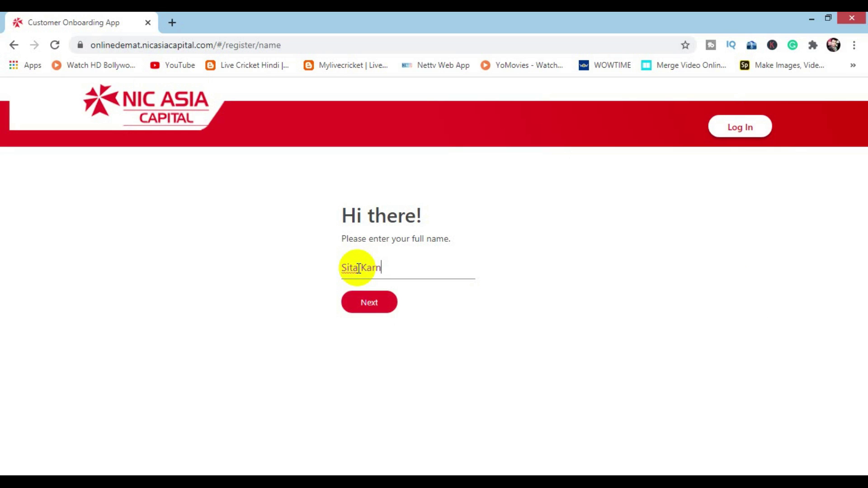
left_click(369, 309)
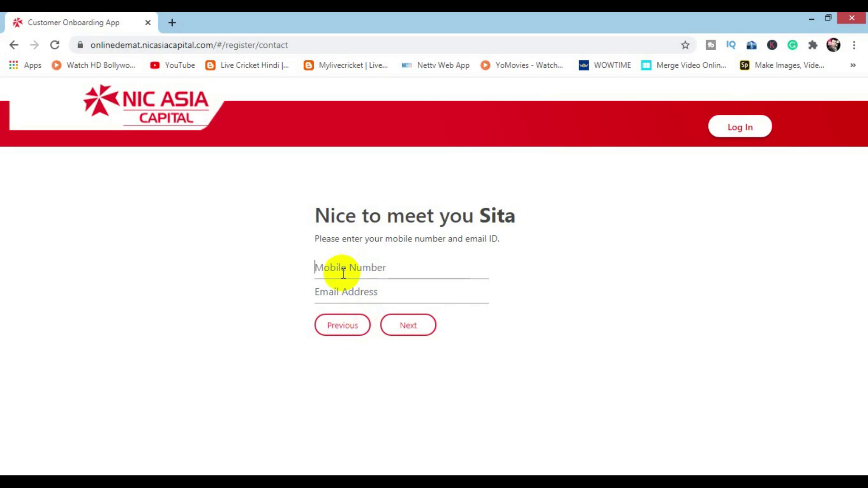
Step: Fill in the applicant's mobile number and e-mail address and continue
type("98")
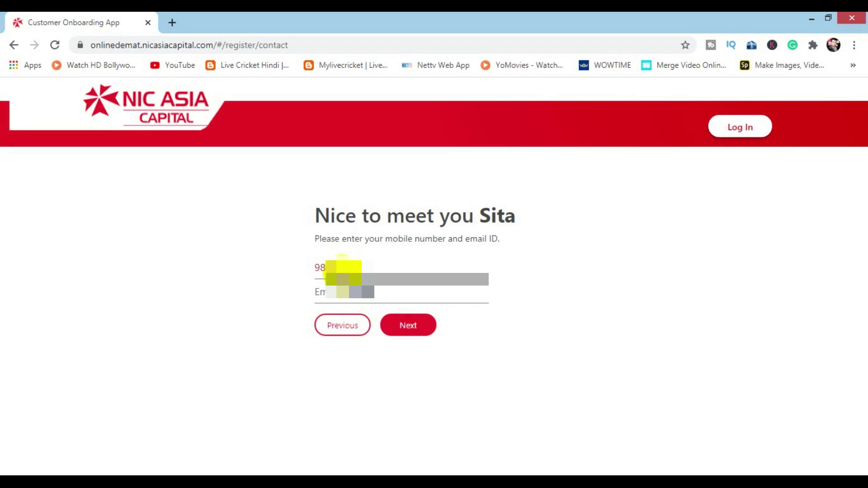
left_click(329, 292)
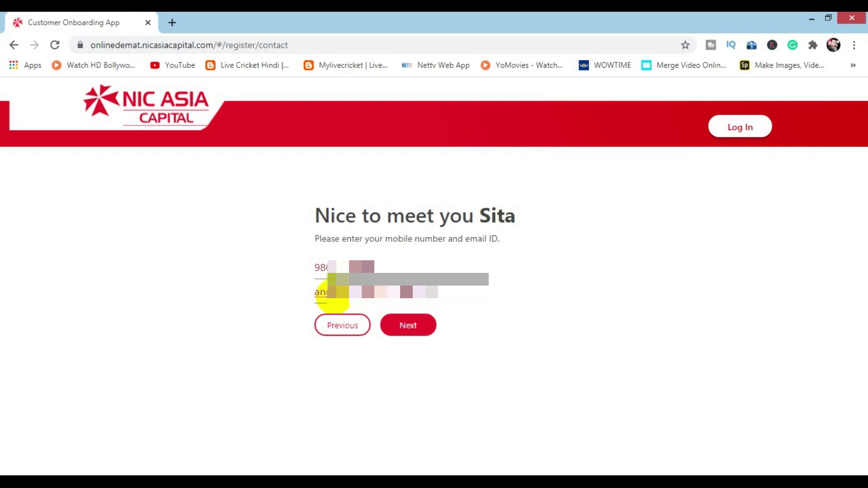
left_click(410, 327)
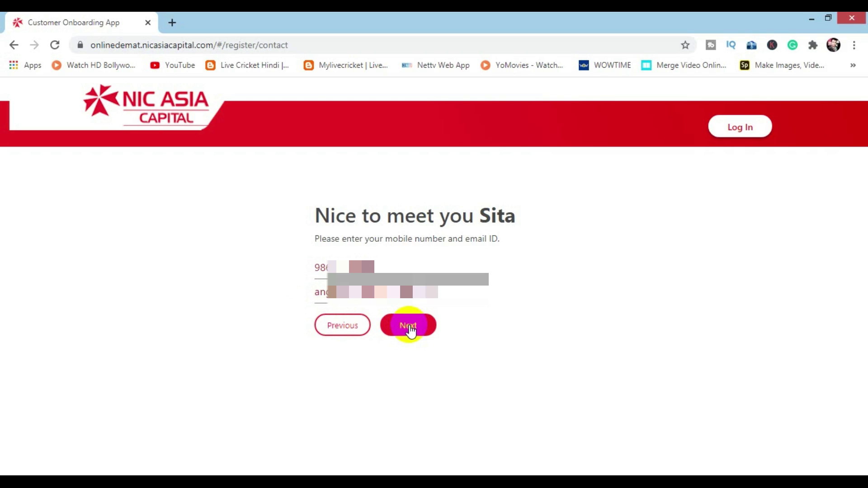
left_click(409, 327)
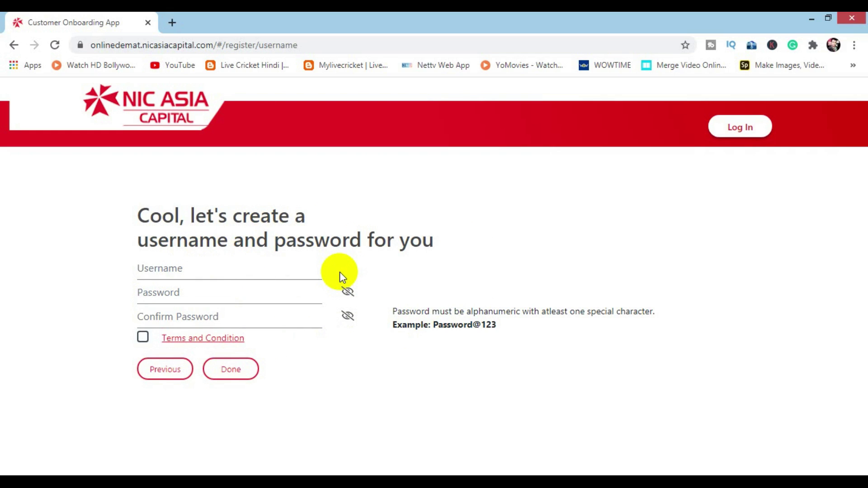
Step: Enter a username and matching passwords, accept the terms, and submit registration
type("st")
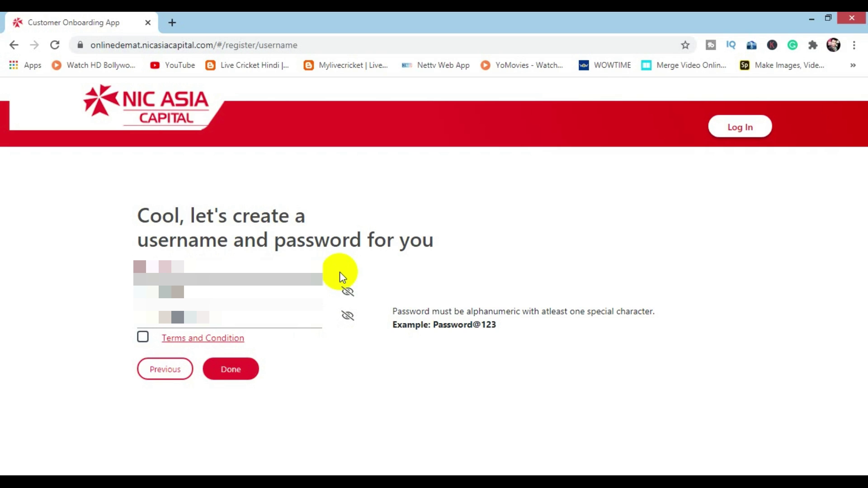
left_click(143, 337)
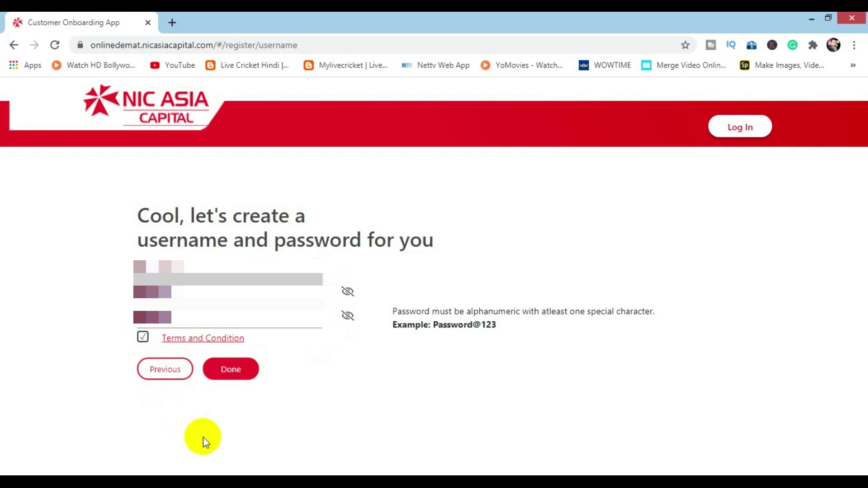
left_click(228, 375)
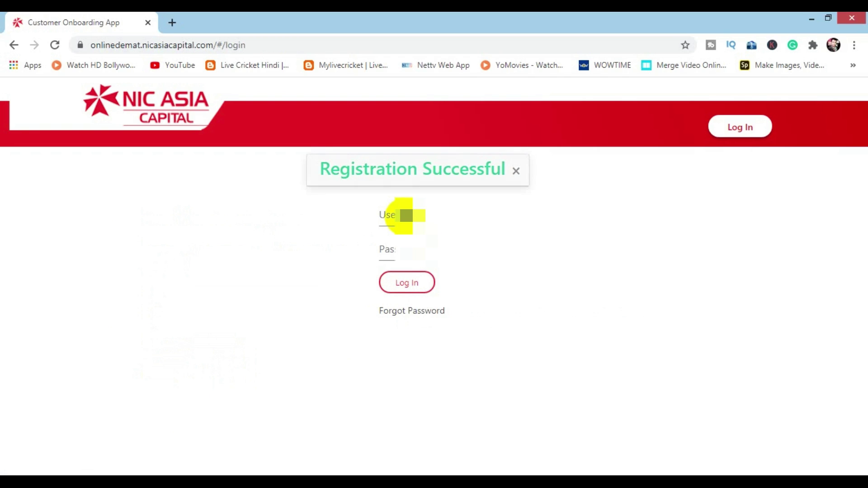
left_click(406, 215)
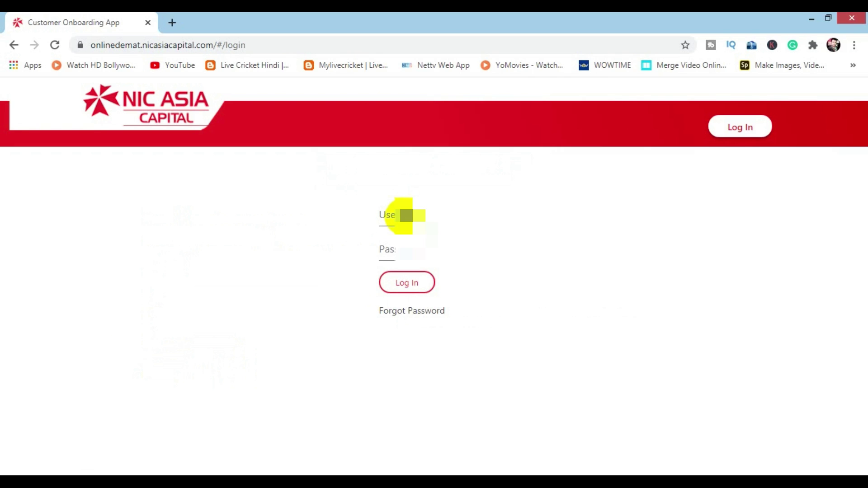
Step: Log in with the new username and password to reach the Verification Pending dashboard
type("sit")
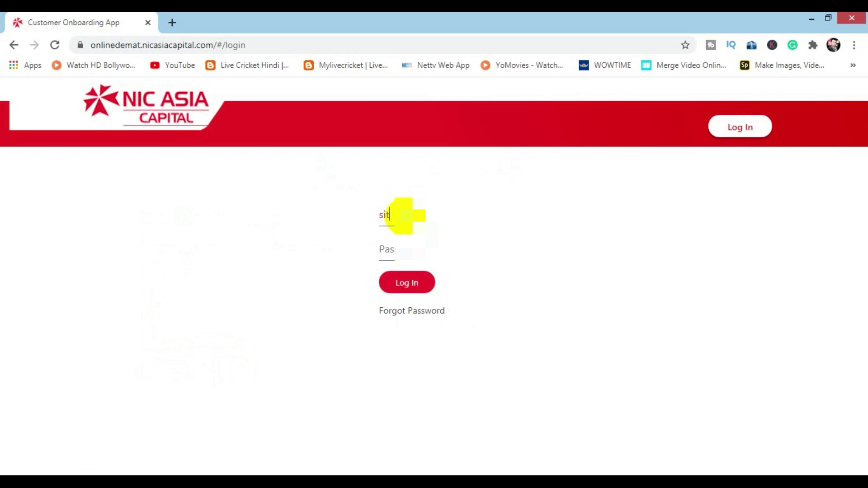
type("am")
left_click(389, 249)
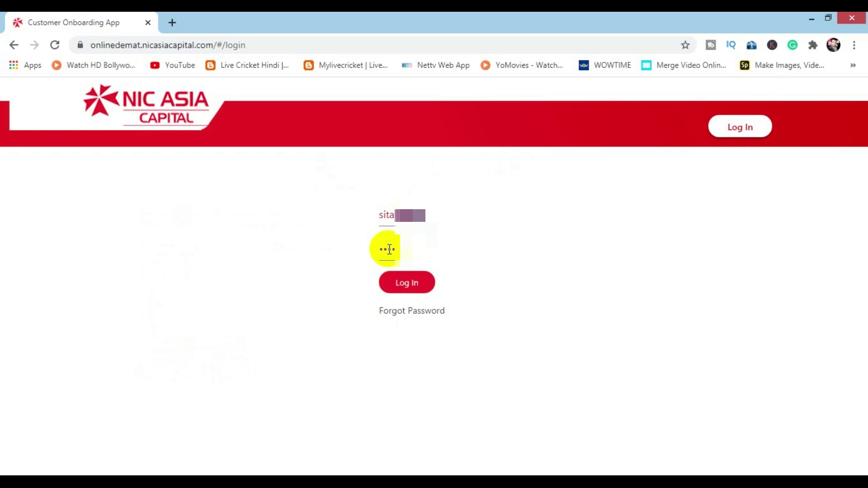
left_click(403, 282)
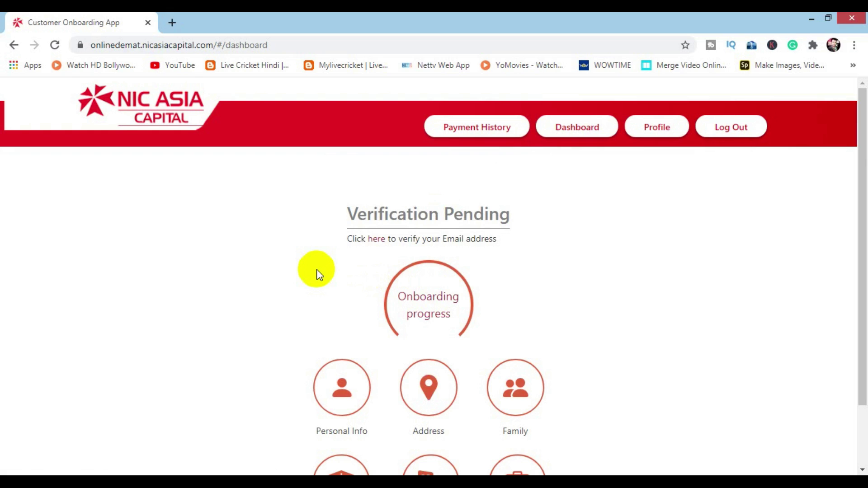
Step: Use the 'here' link under Verification Pending to send an email verification code
scroll(318, 274, "down", 2)
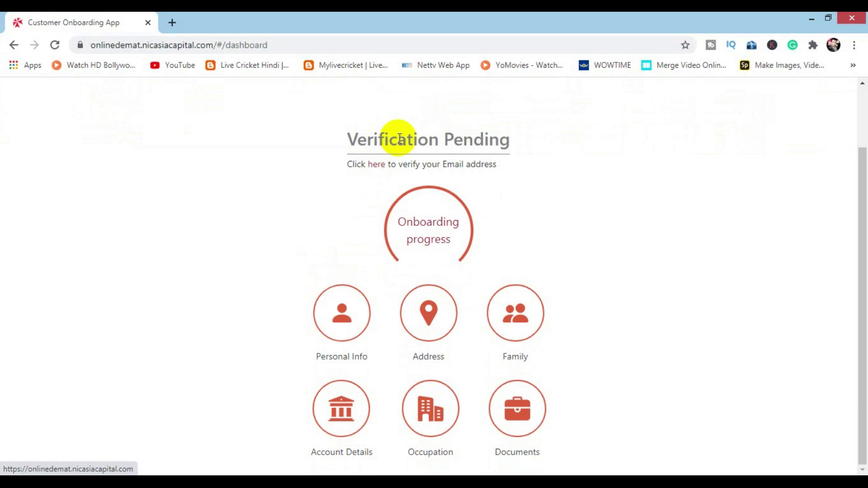
left_click(376, 168)
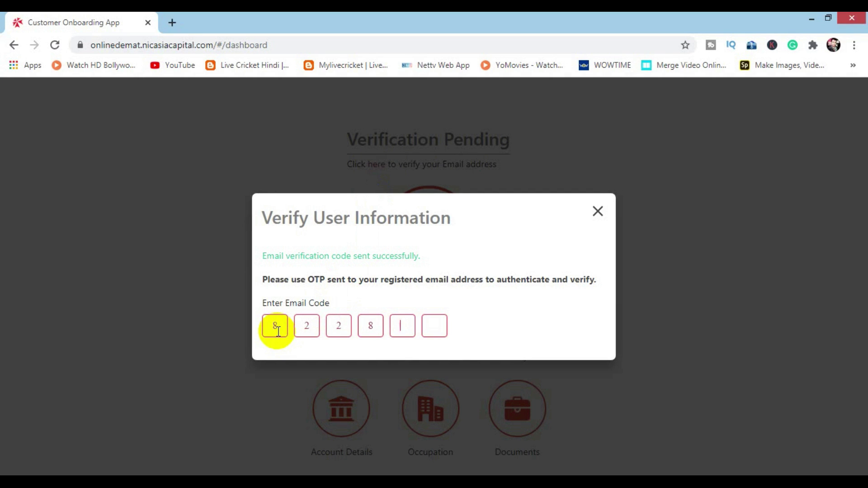
Step: Enter the six-digit email code to verify, then open the submitted KYC details
type("2")
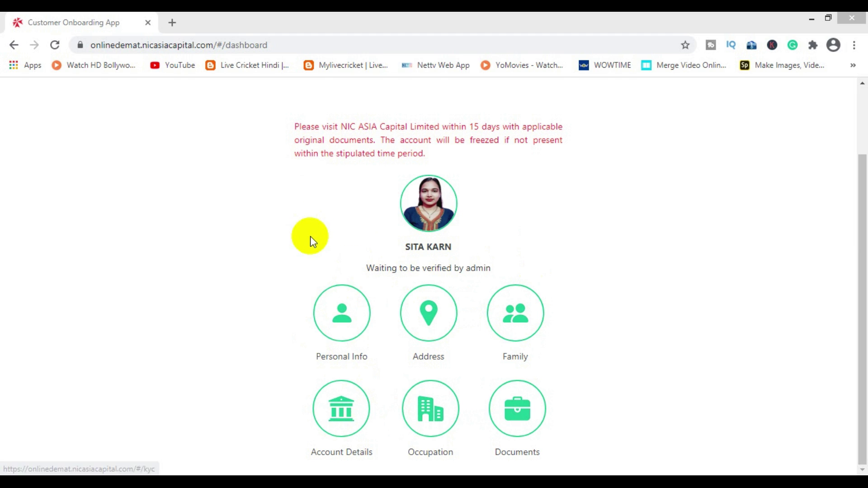
left_click(352, 319)
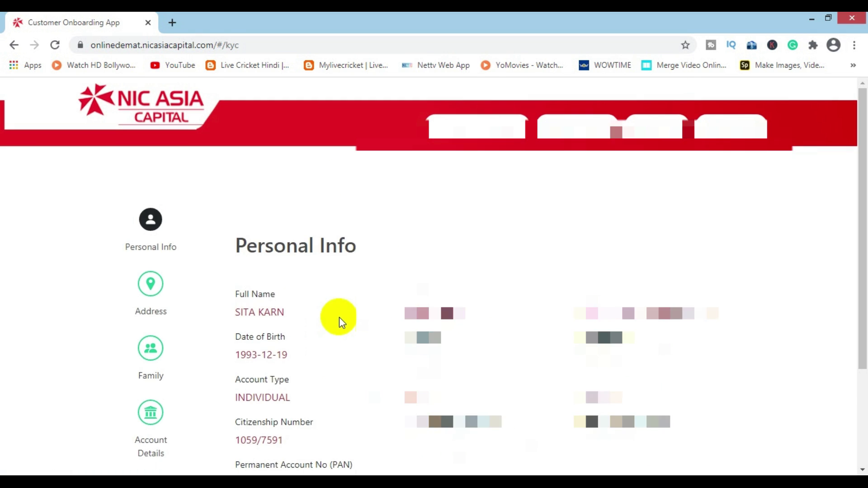
Step: Scroll through Personal Info, reviewing full name, birth date, citizenship and PAN details
scroll(254, 183, "down", 3)
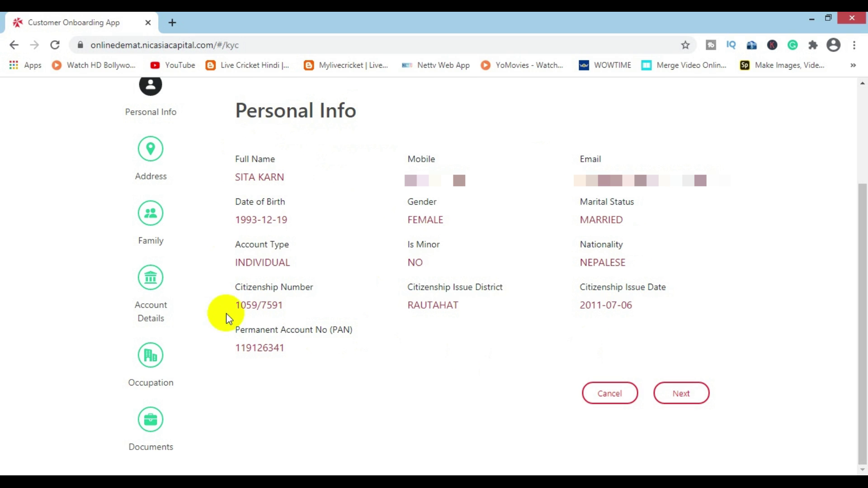
Step: Review the submitted permanent and current addresses on the Address Information step
left_click(676, 396)
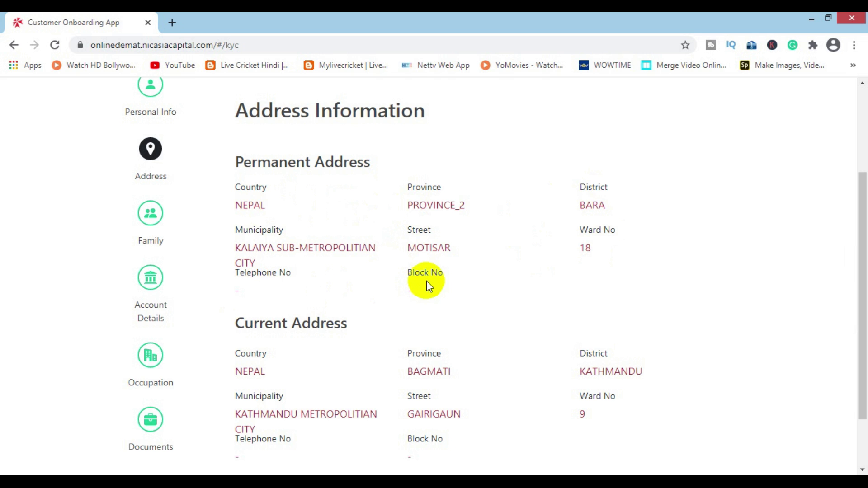
scroll(314, 226, "down", 2)
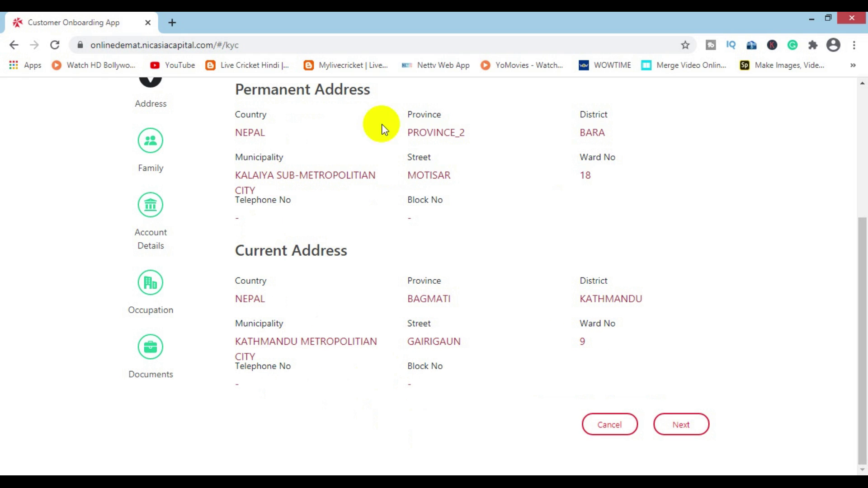
scroll(381, 300, "up", 3)
scroll(362, 266, "down", 1)
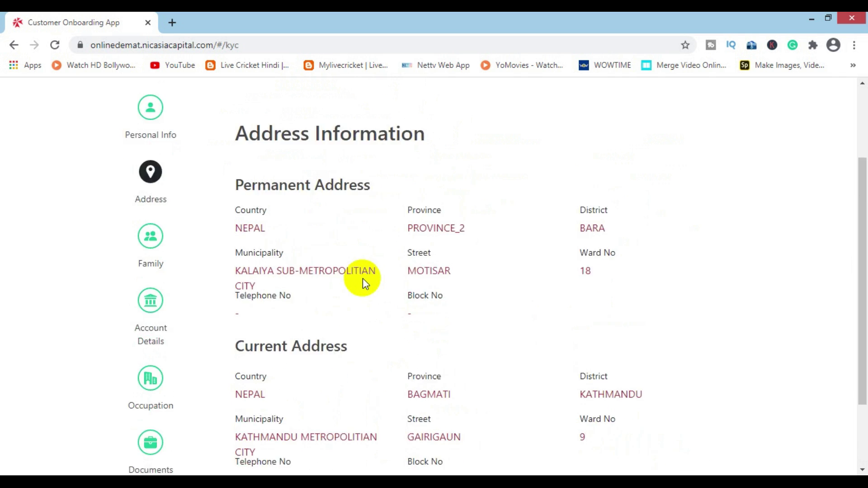
scroll(362, 278, "down", 2)
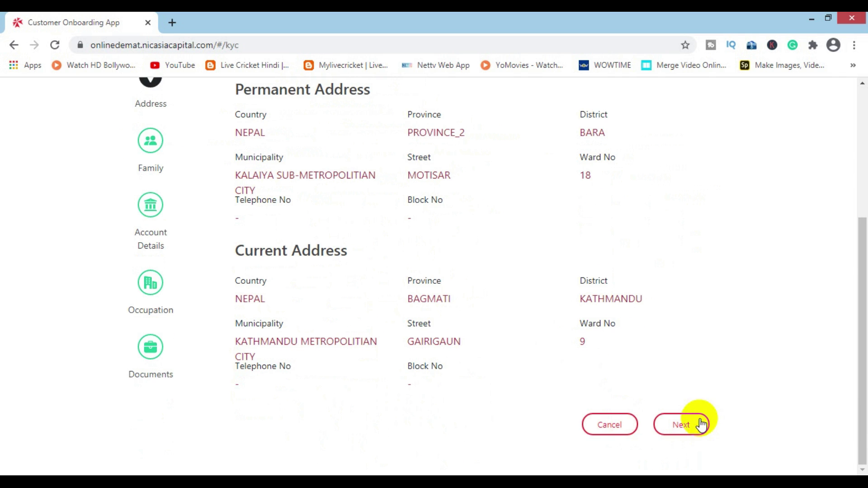
left_click(683, 425)
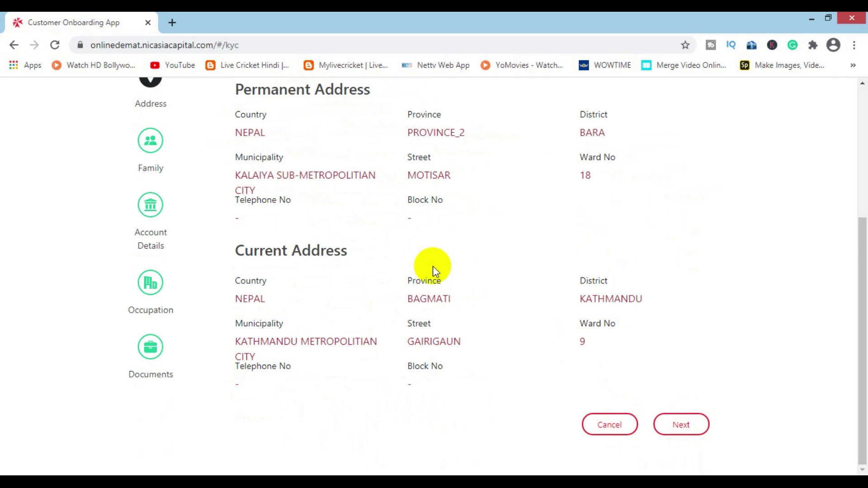
left_click(668, 419)
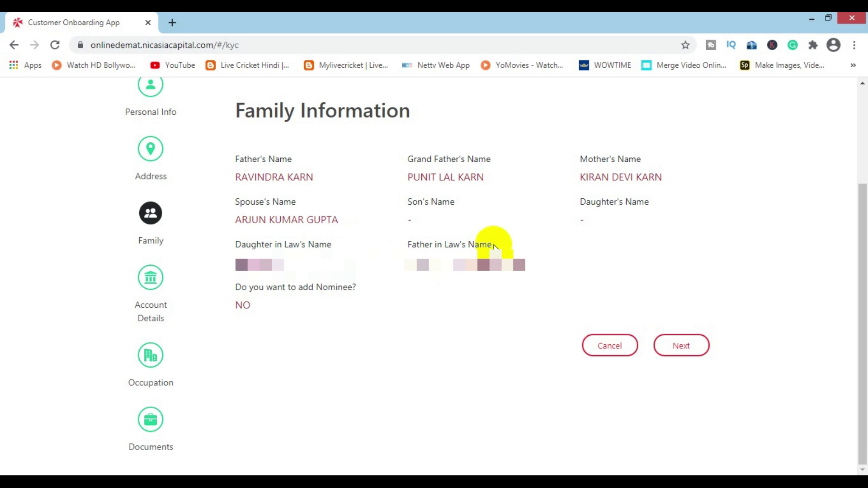
Step: Continue from Family Information to Account Details showing NIC ASIA BANK LIMITED, New Baneshwor branch
left_click(676, 346)
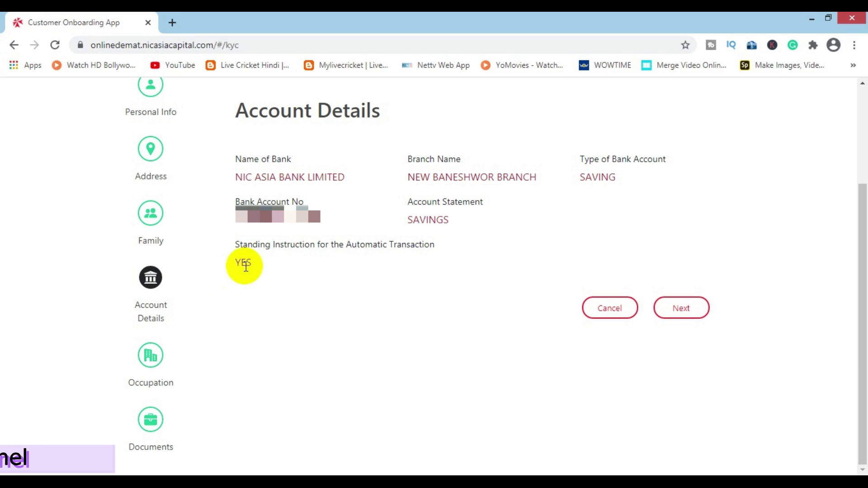
Step: Continue from the bank Account Details to the Detail of Occupation page
left_click(676, 311)
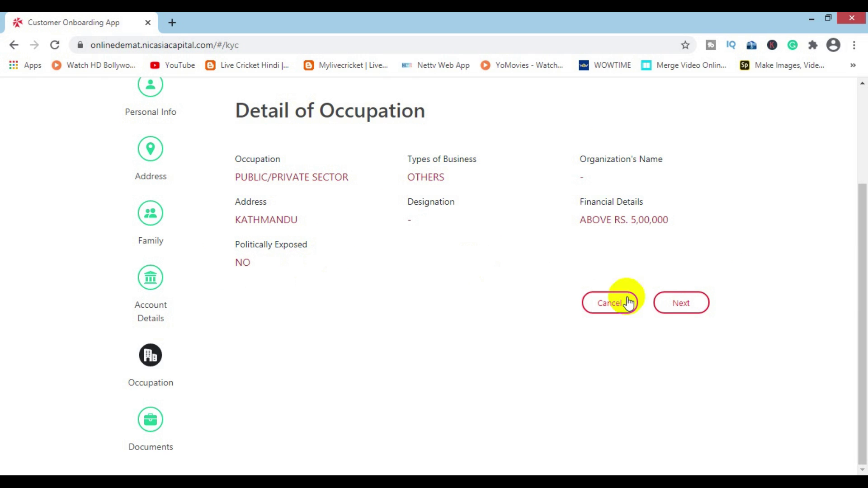
Step: Leave the Detail of Occupation page for the KYC Documents page
left_click(682, 307)
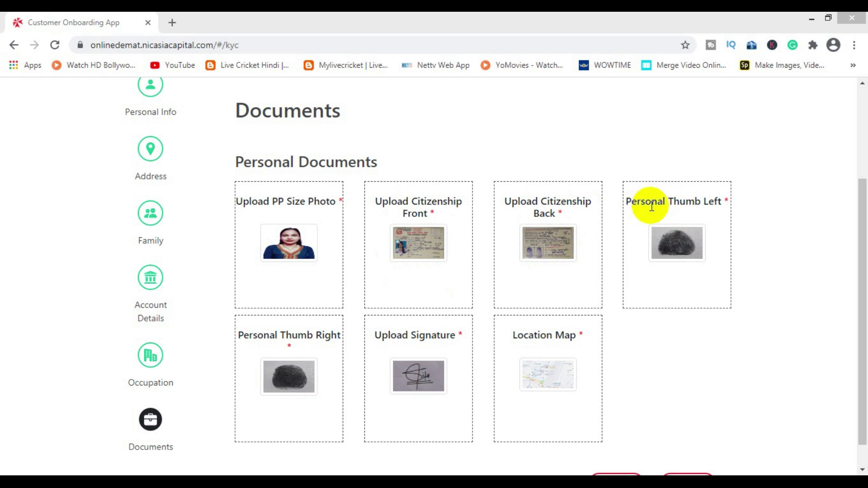
Step: Review the left and right thumbprint images, then complete the Documents step to reach the dashboard
left_click(685, 240)
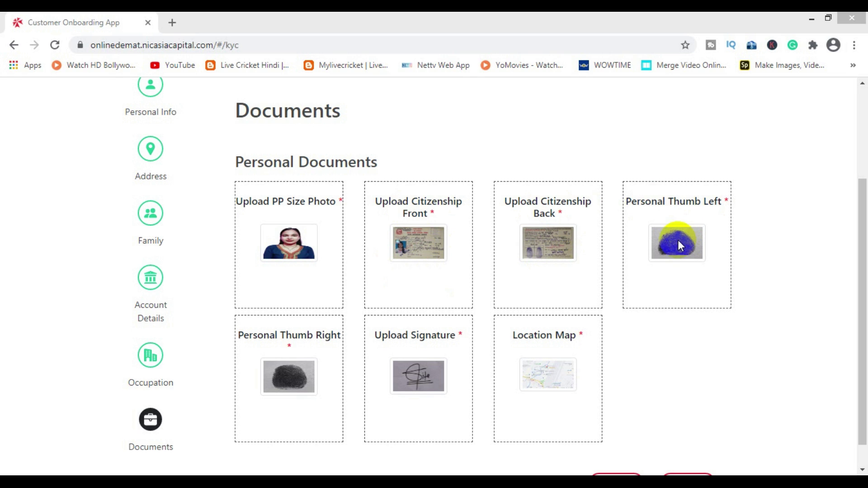
left_click(285, 380)
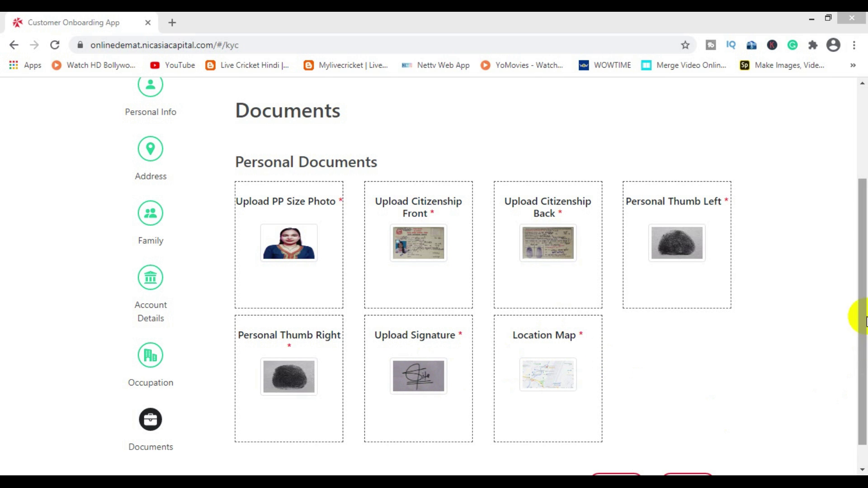
scroll(858, 326, "down", 1)
left_click(692, 457)
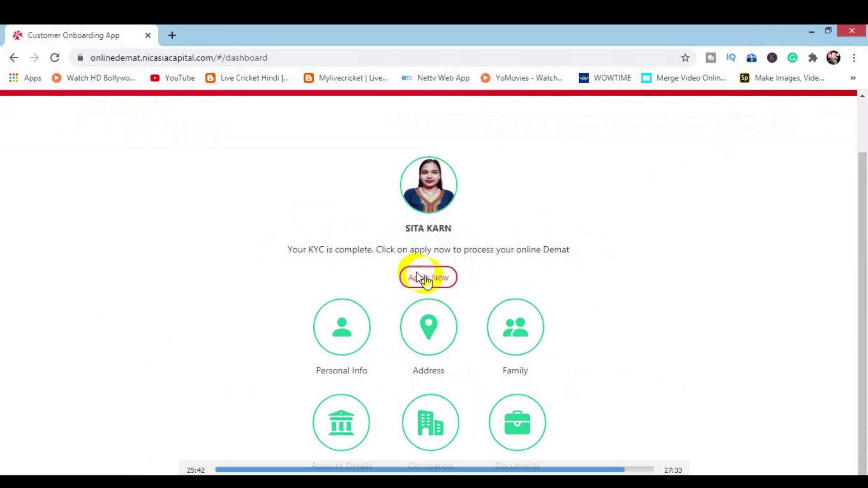
Step: Apply for the online Demat and accept the agreement with 'I agree to open my Demat account'
left_click(429, 279)
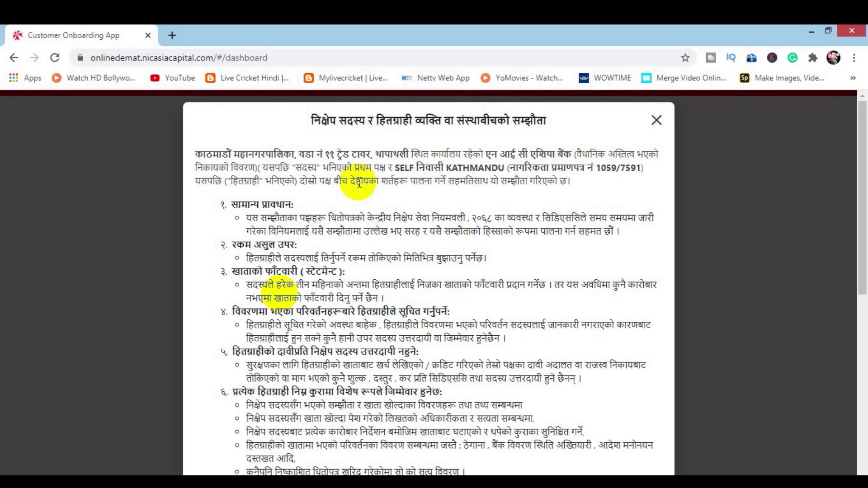
scroll(358, 181, "down", 8)
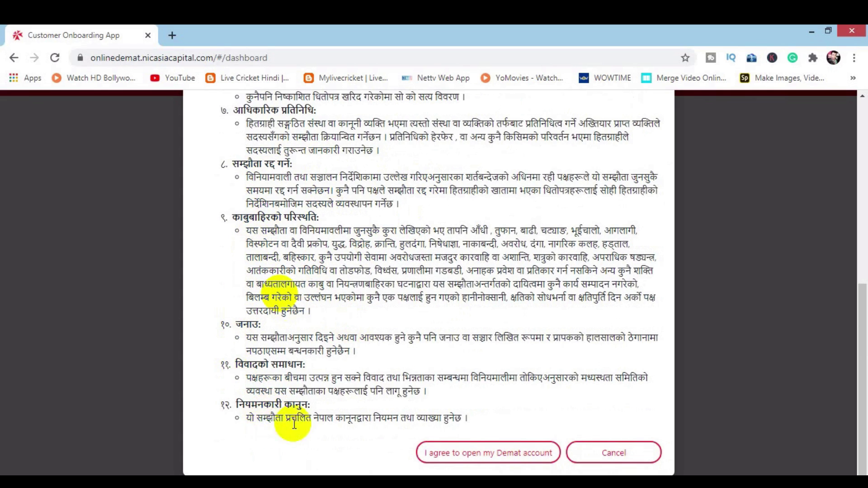
left_click(468, 453)
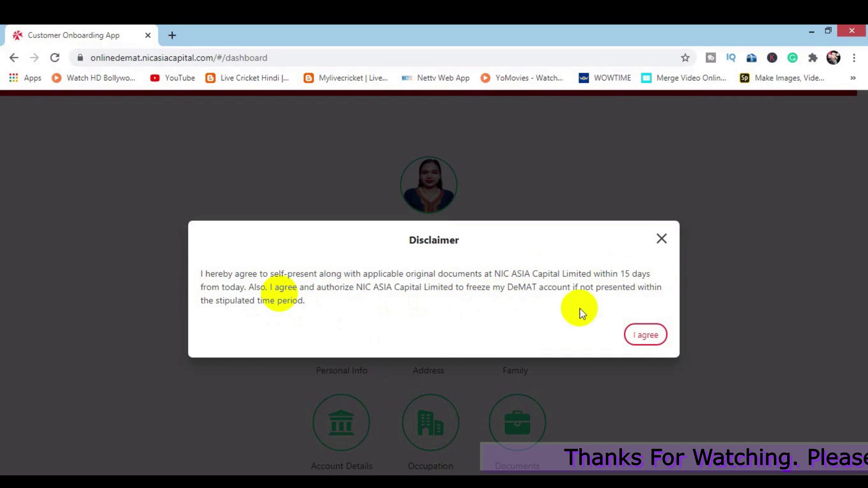
Step: Highlight the '15 days' deadline and accept the original-documents disclaimer
left_click_drag(621, 274, 652, 276)
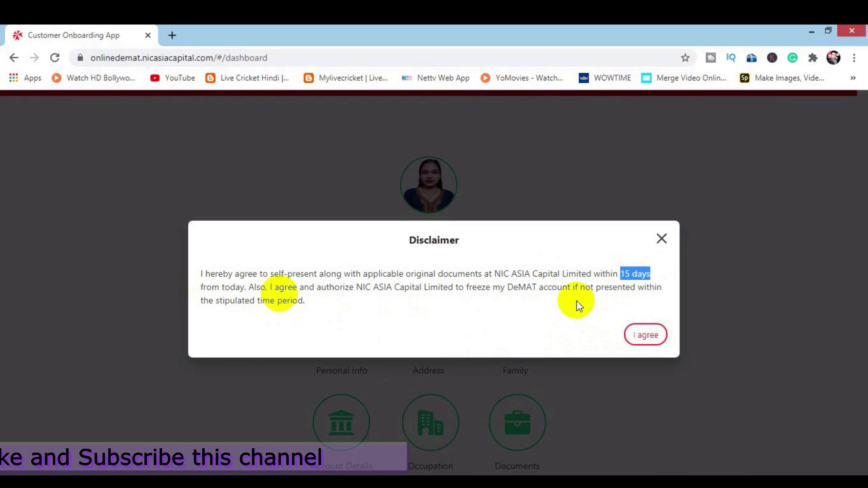
left_click(628, 334)
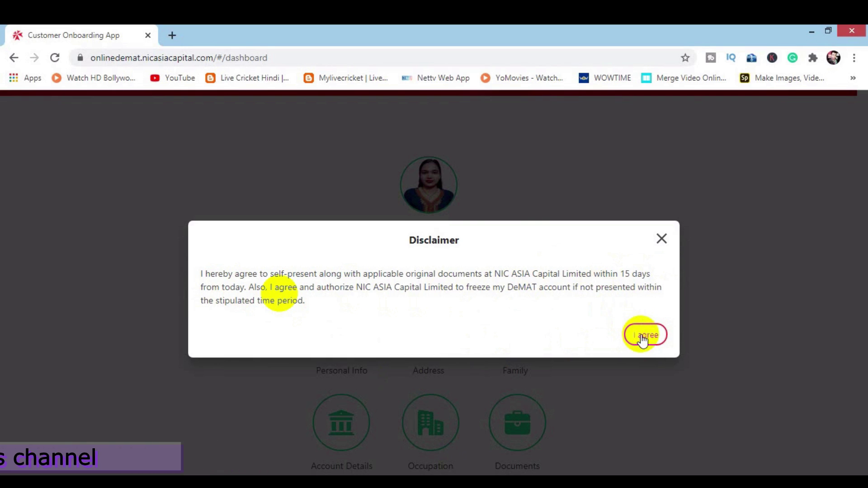